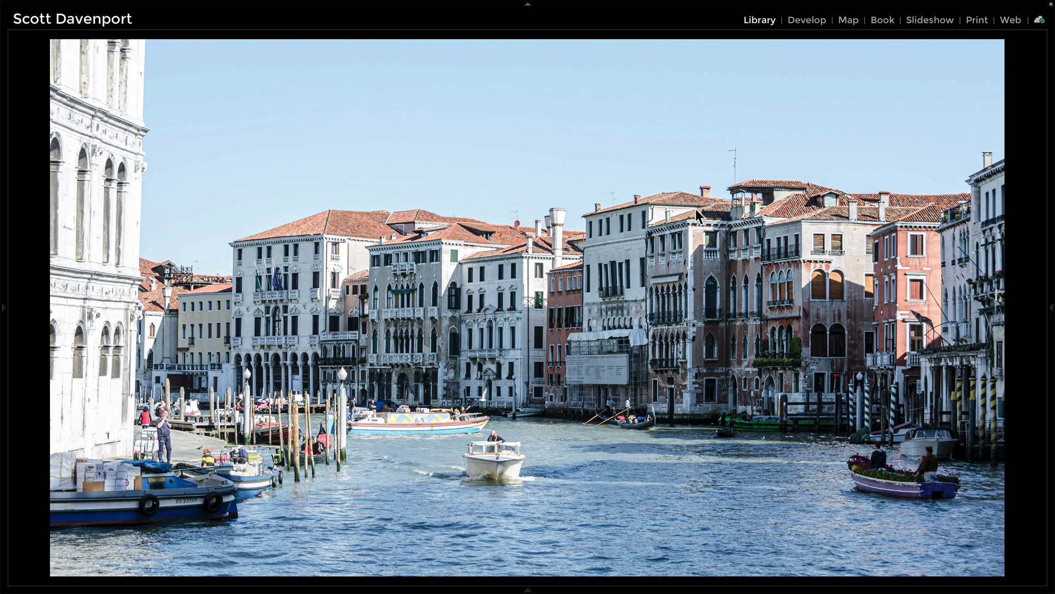
# Compare the two edited versions of the Venice canal photo by switching between them.
pyautogui.press('Left')
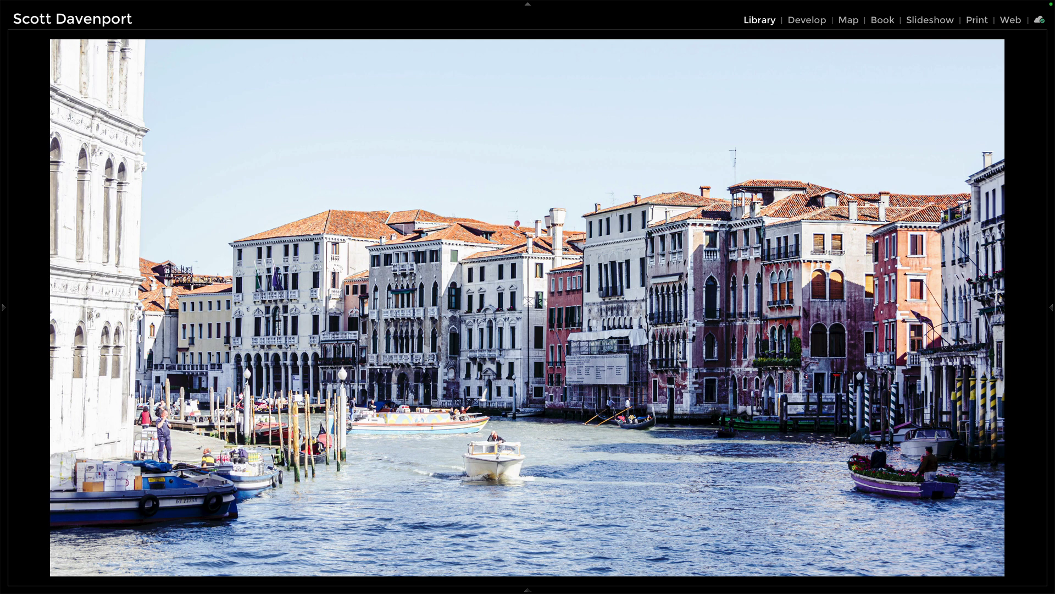
pyautogui.press('Right')
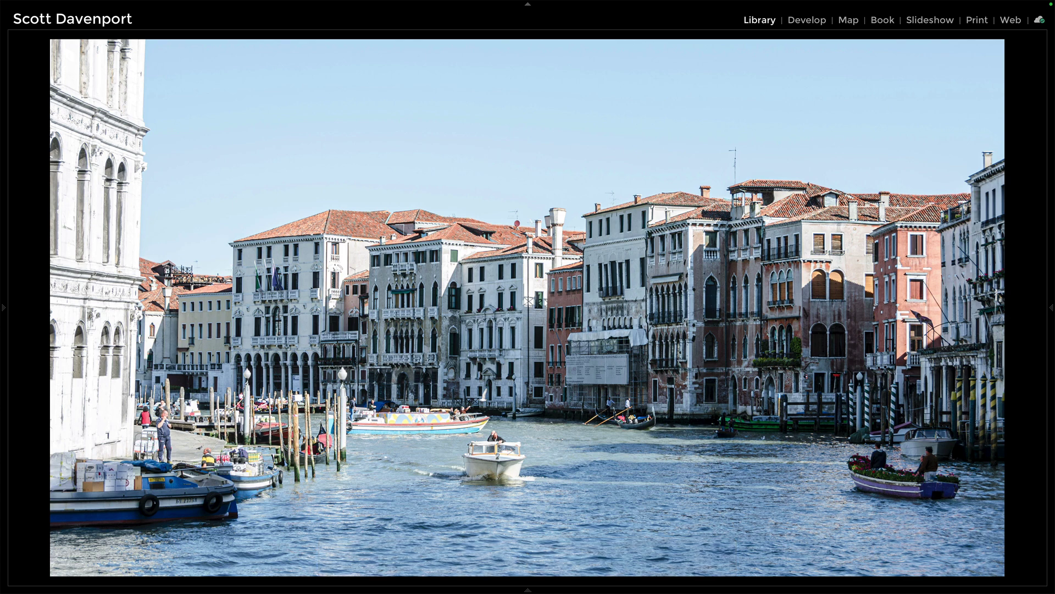
pyautogui.press('Left')
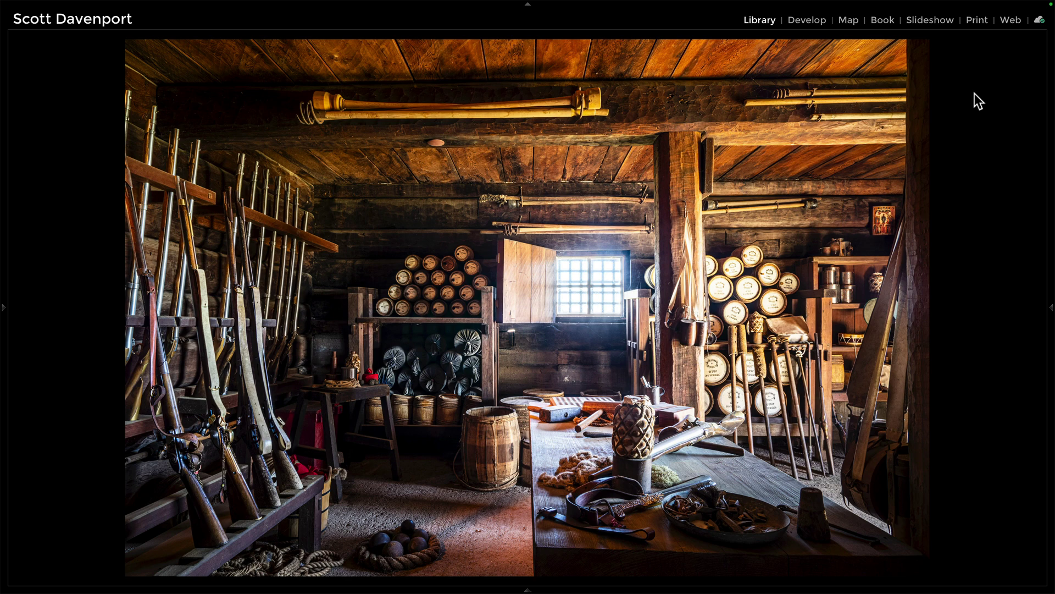
# Compare the versions of the wooden armory interior photo by switching back and forth between them.
pyautogui.press('Left')
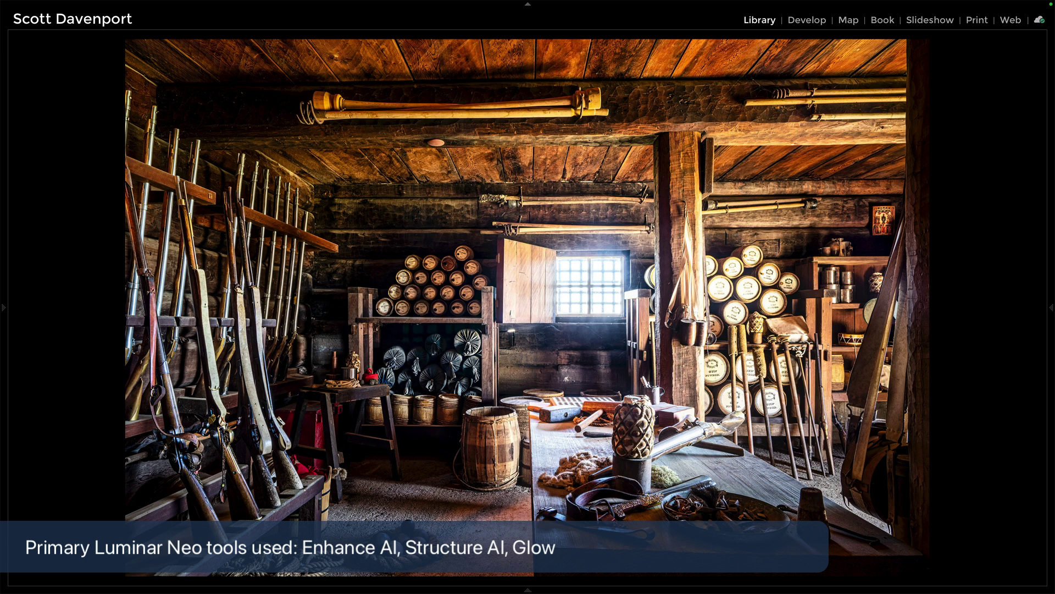
pyautogui.press('Right')
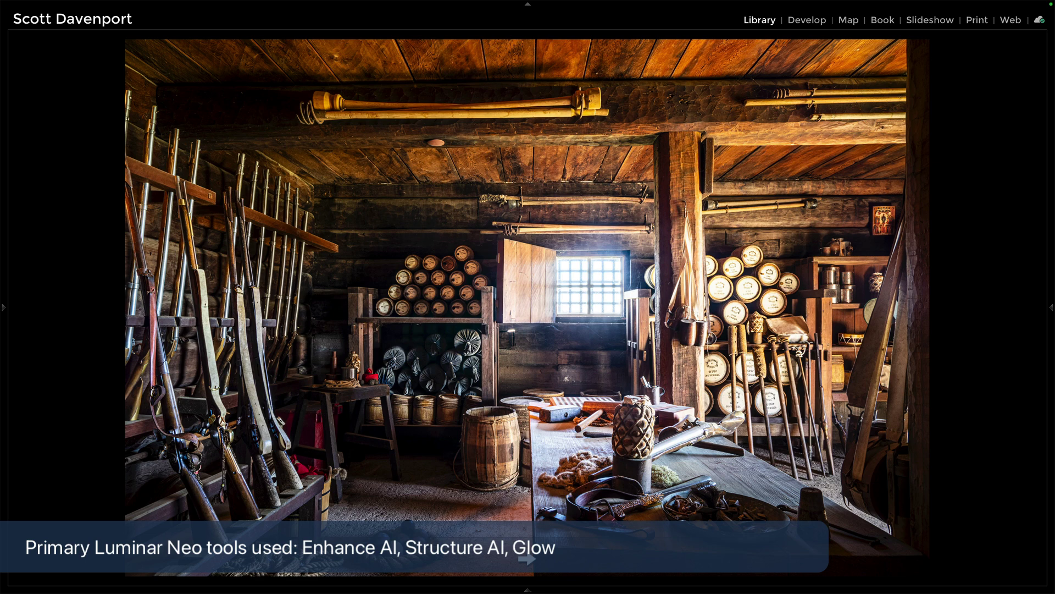
pyautogui.press('Right')
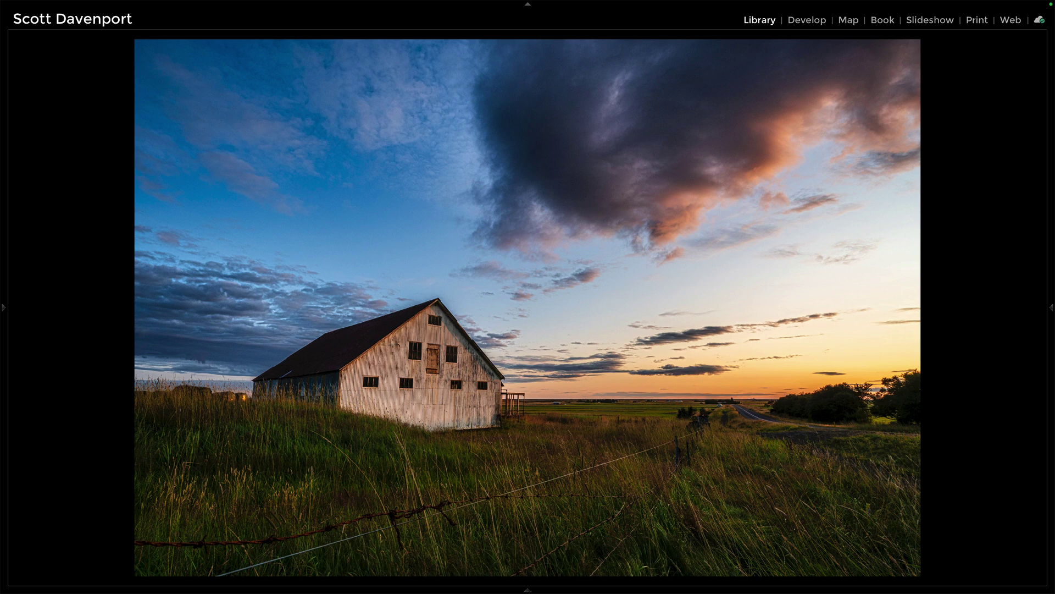
# Compare the versions of the sunset barn photo by switching back and forth between them.
pyautogui.press('Left')
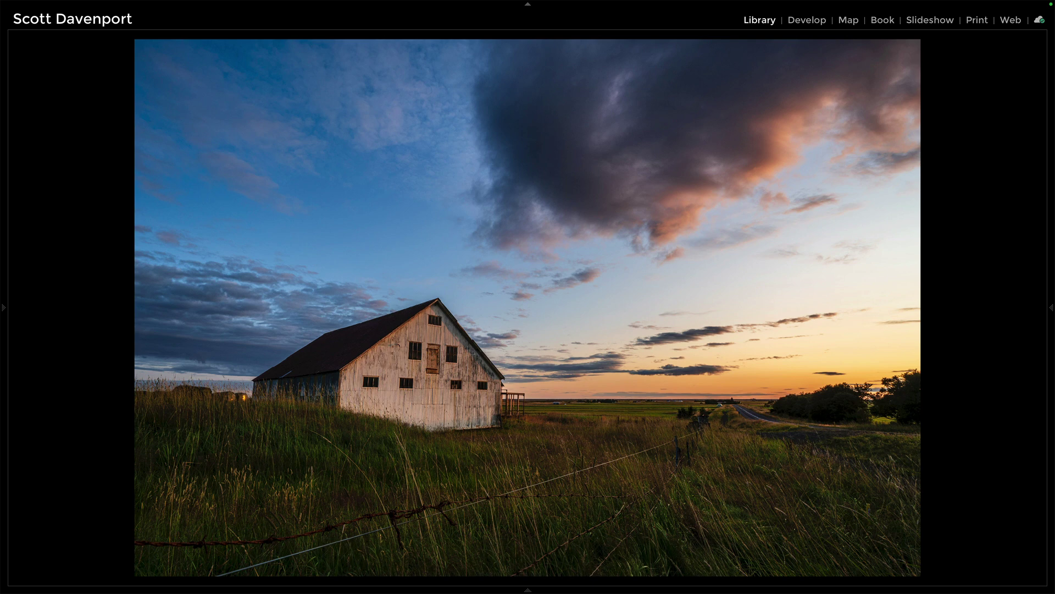
pyautogui.press('Right')
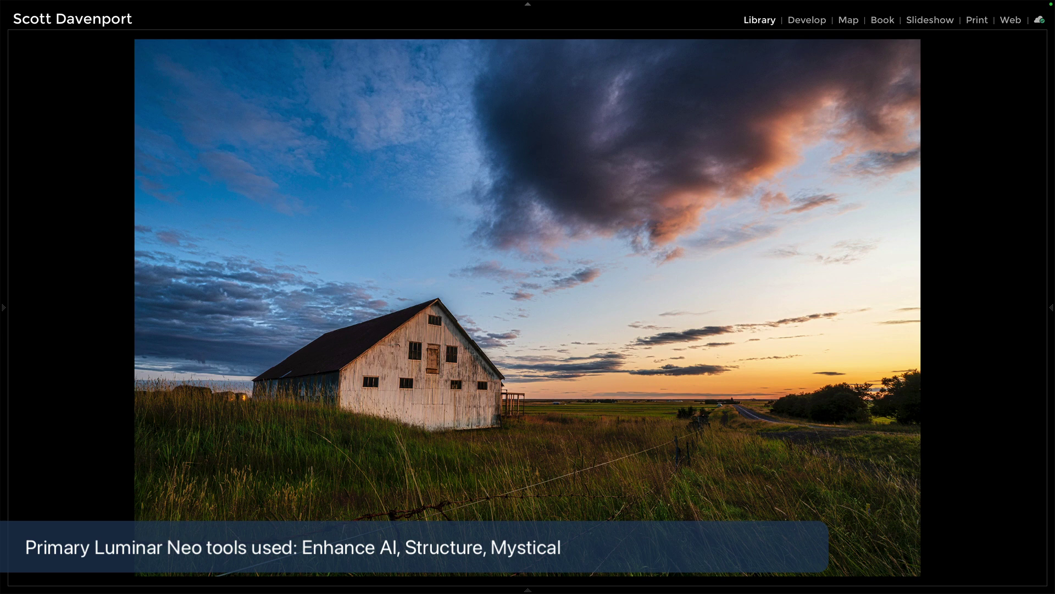
pyautogui.press('Left')
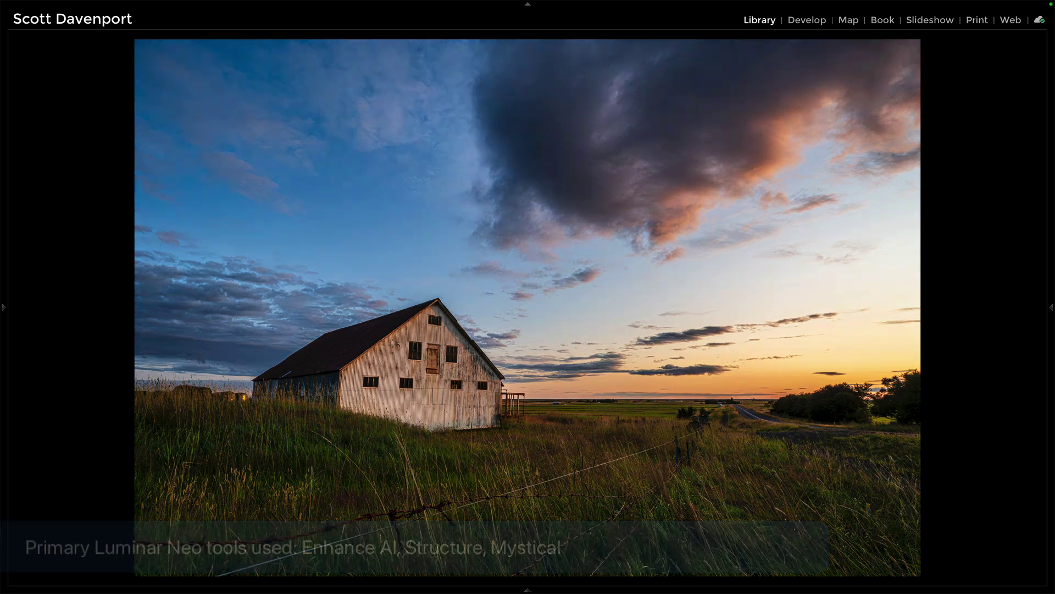
pyautogui.press('Right')
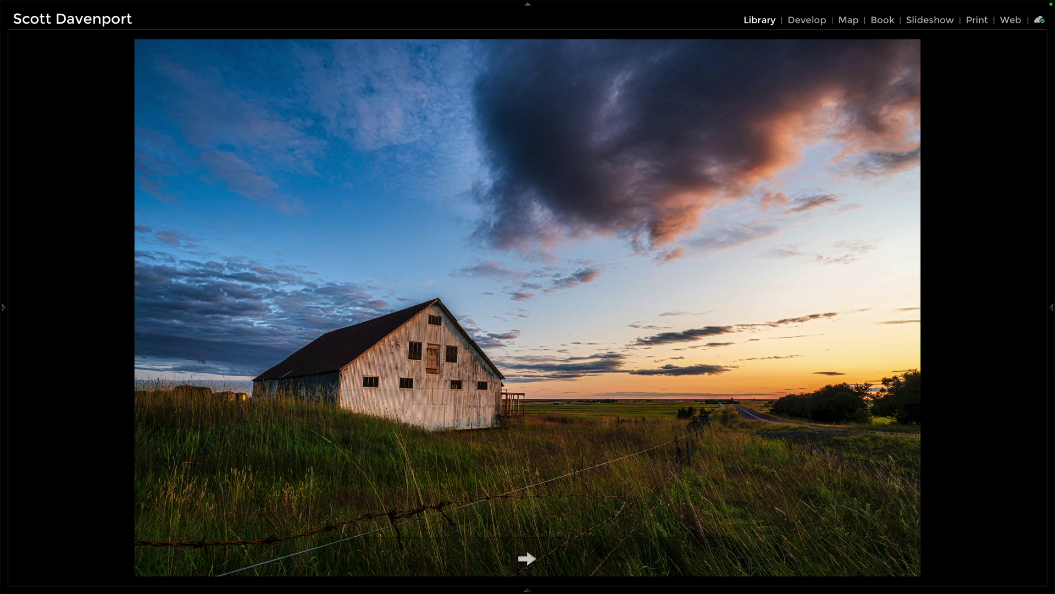
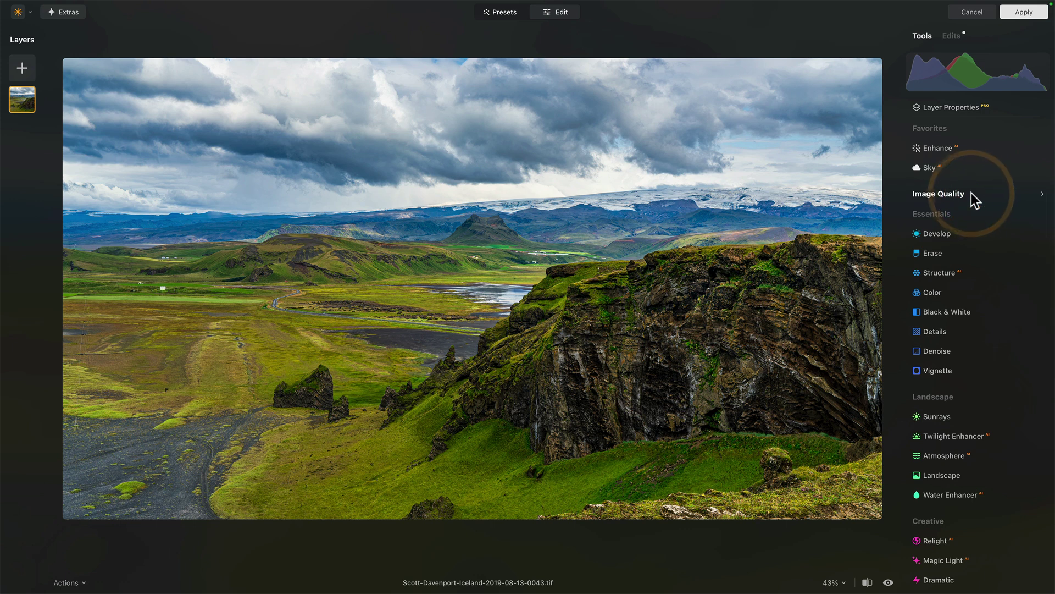
# Collapse the Landscape, Portrait and Professional tool groups, leaving Essentials and Creative expanded.
pyautogui.click(948, 397)
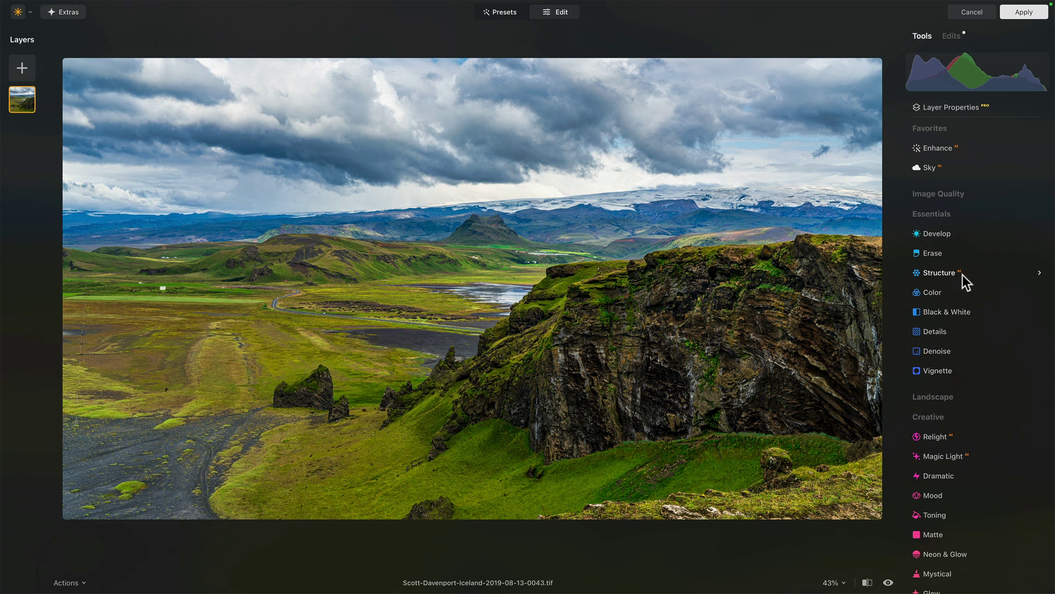
pyautogui.scroll(-5, 962, 274)
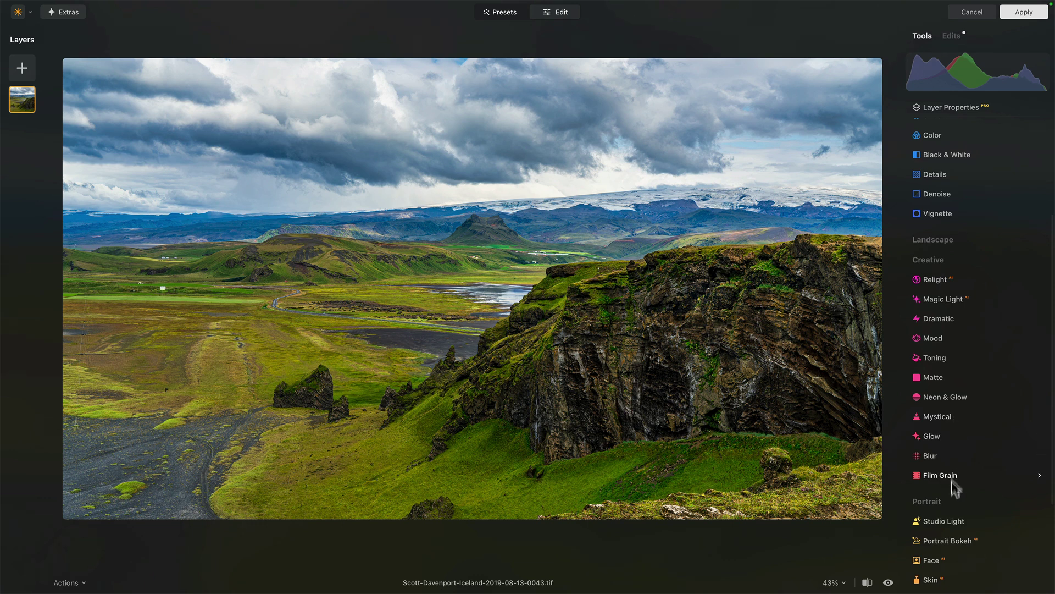
pyautogui.click(944, 501)
pyautogui.click(936, 470)
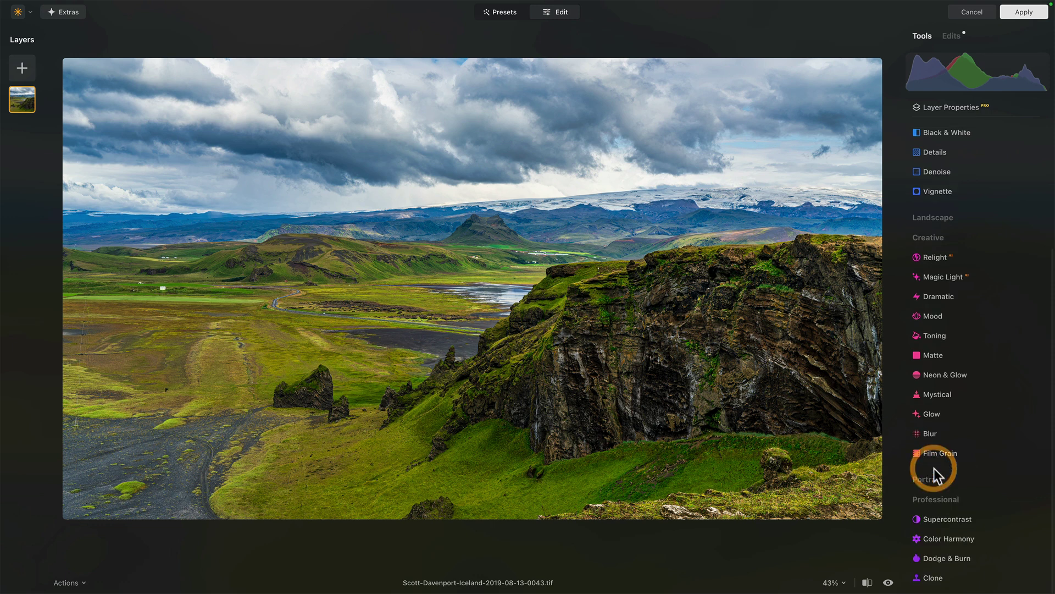
pyautogui.click(938, 502)
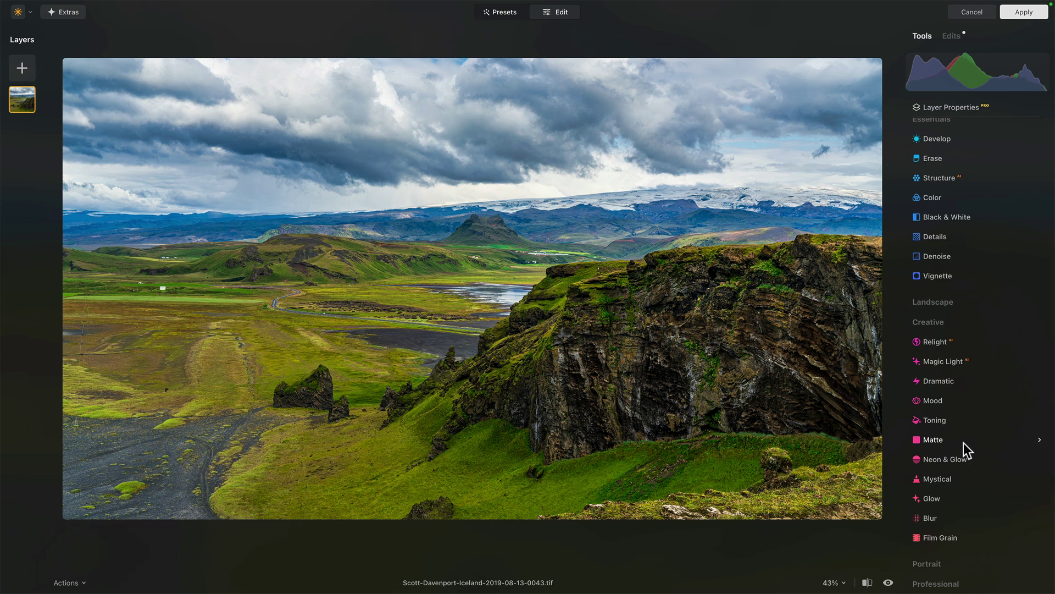
pyautogui.scroll(1, 961, 208)
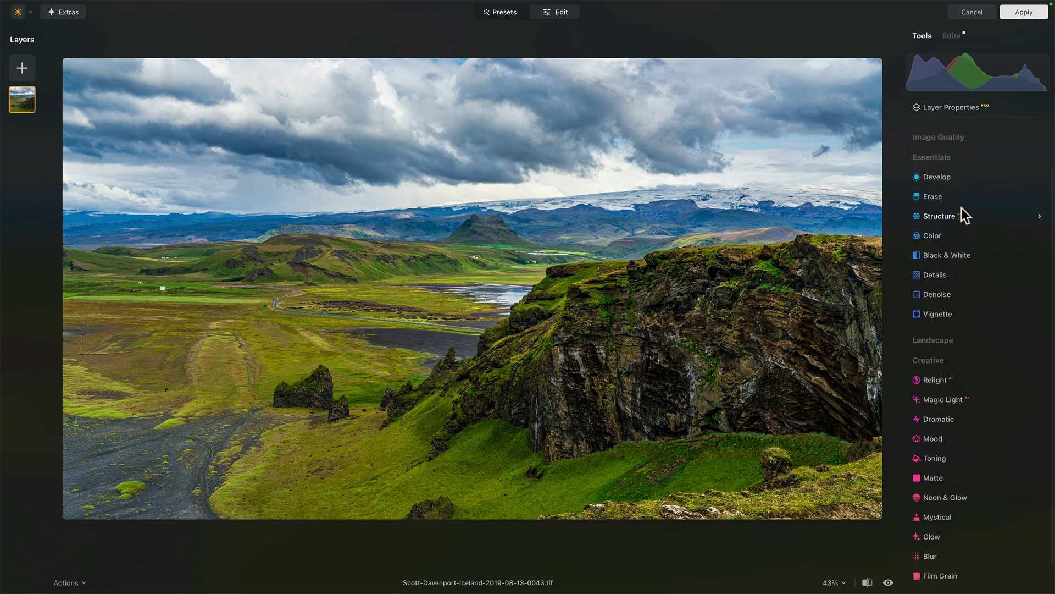
pyautogui.scroll(2, 961, 208)
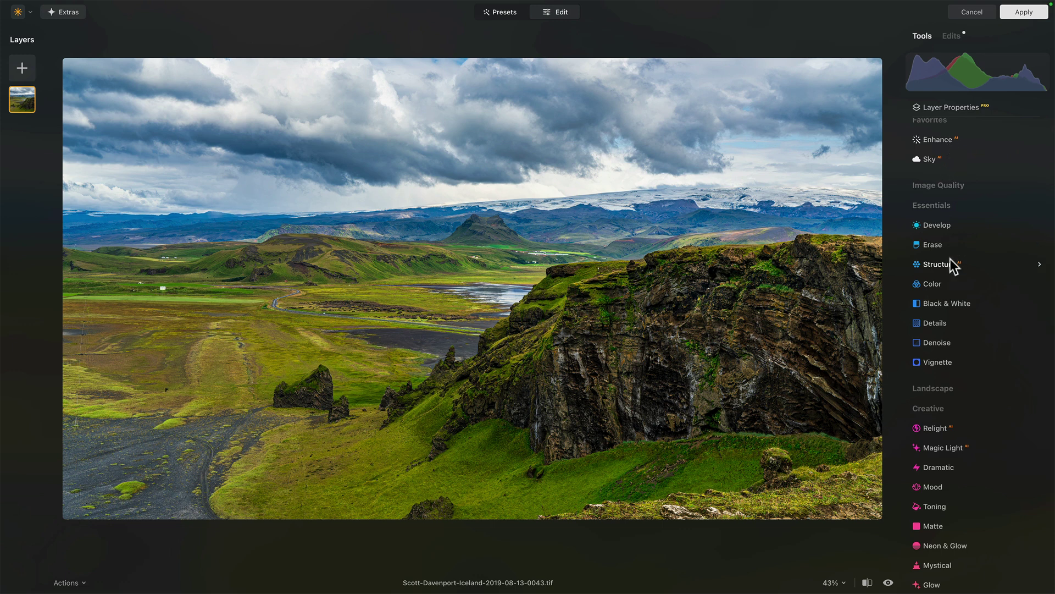
pyautogui.scroll(-3, 958, 349)
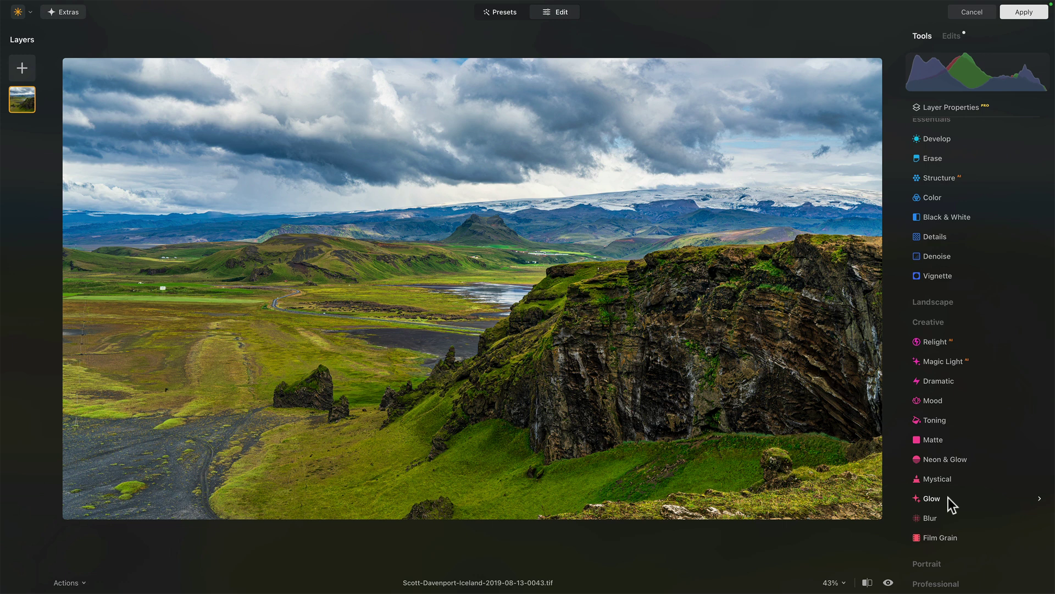
# Open the Enhance entry among the applied edits and compare the landscape photo with and without it.
pyautogui.click(951, 36)
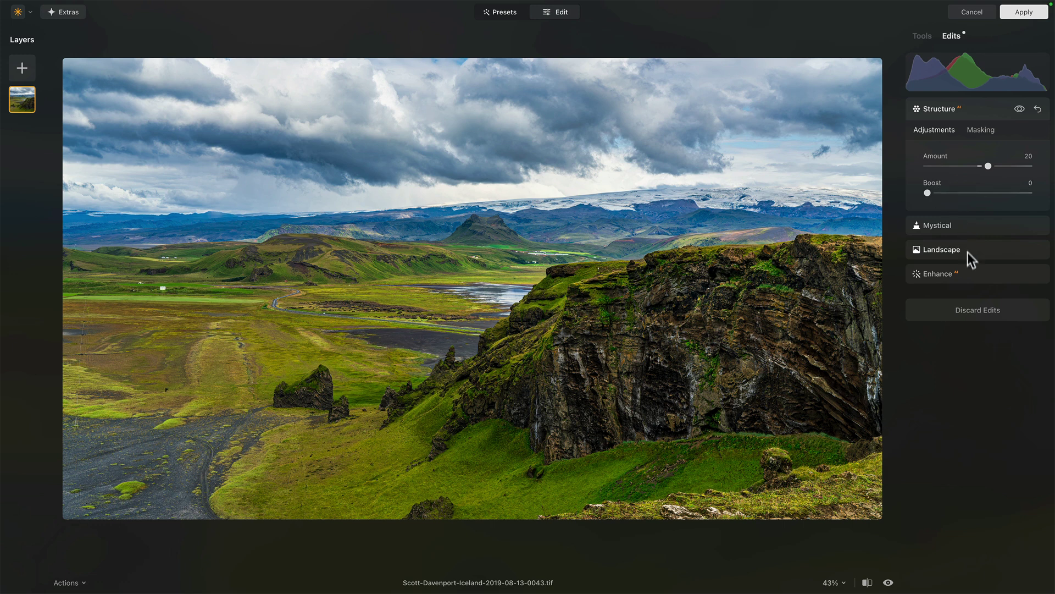
pyautogui.click(968, 276)
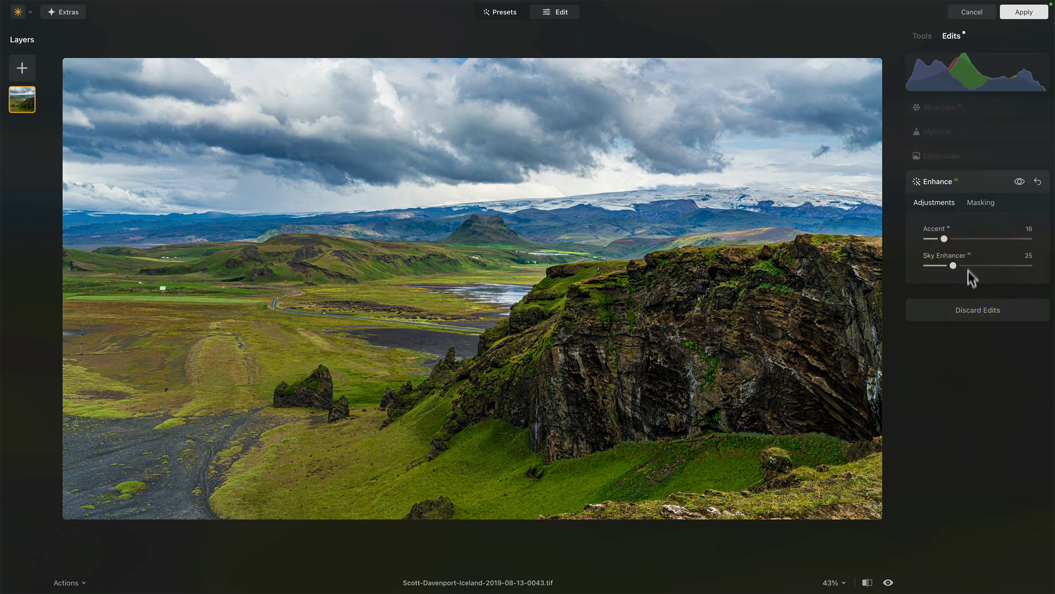
pyautogui.click(1019, 181)
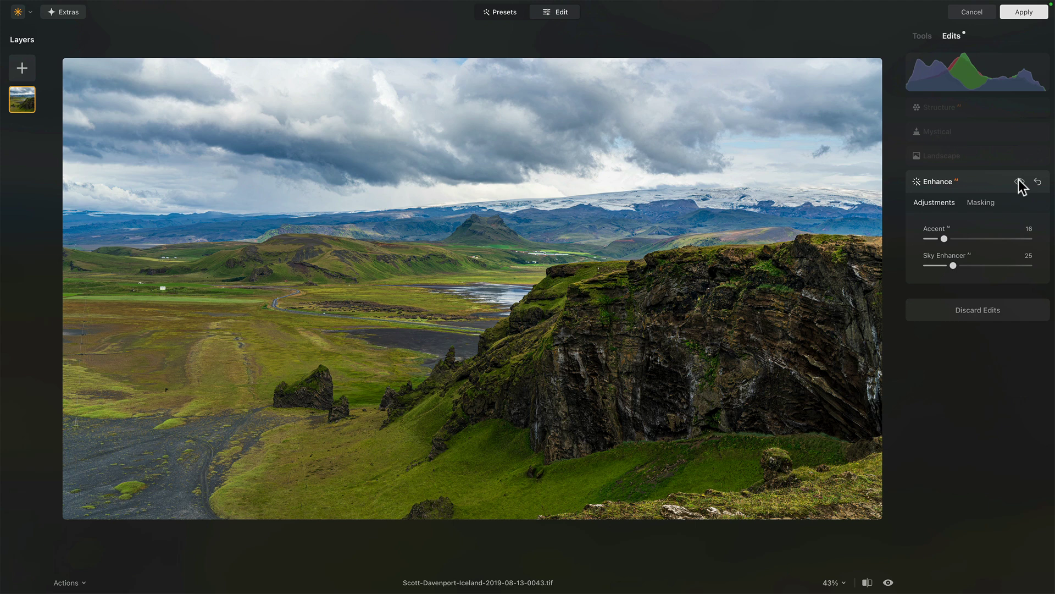
pyautogui.click(1019, 181)
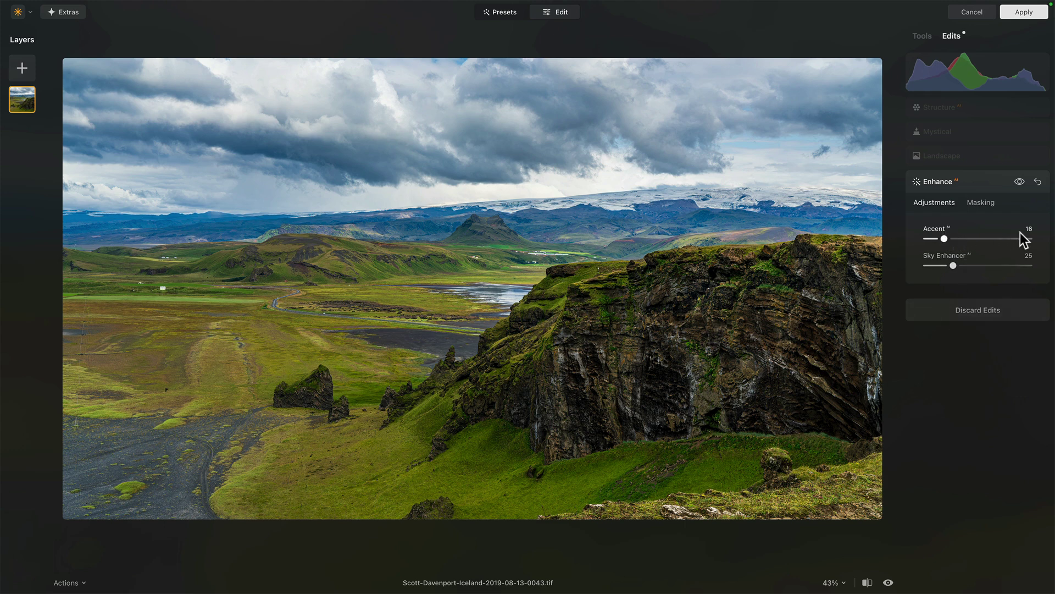
# Try an Accent value of 74 in the Enhance edit, and undo the change.
pyautogui.moveTo(943, 239); pyautogui.dragTo(1001, 238)
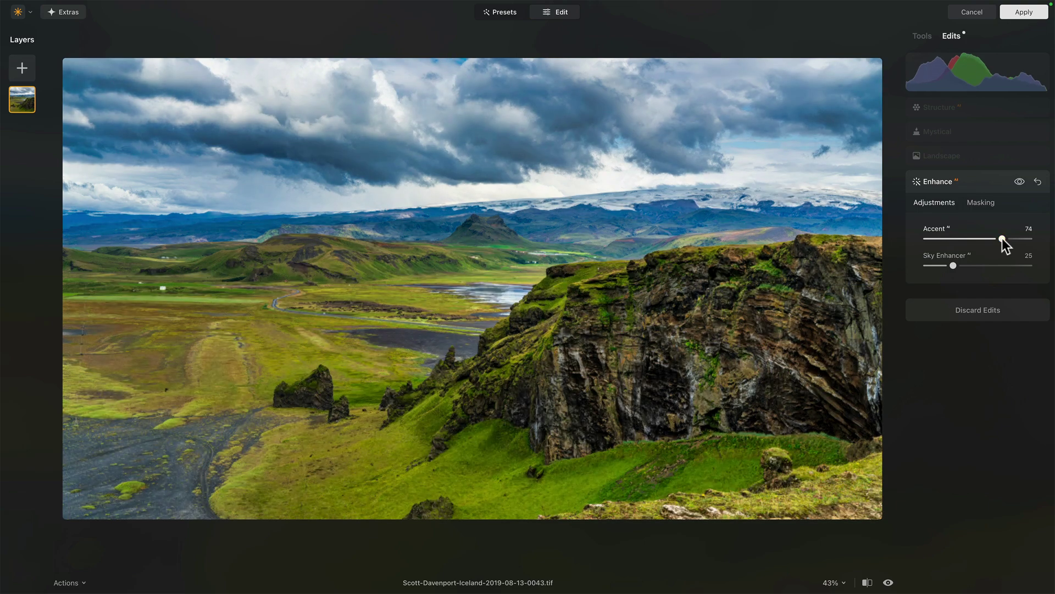
pyautogui.press('super+z')
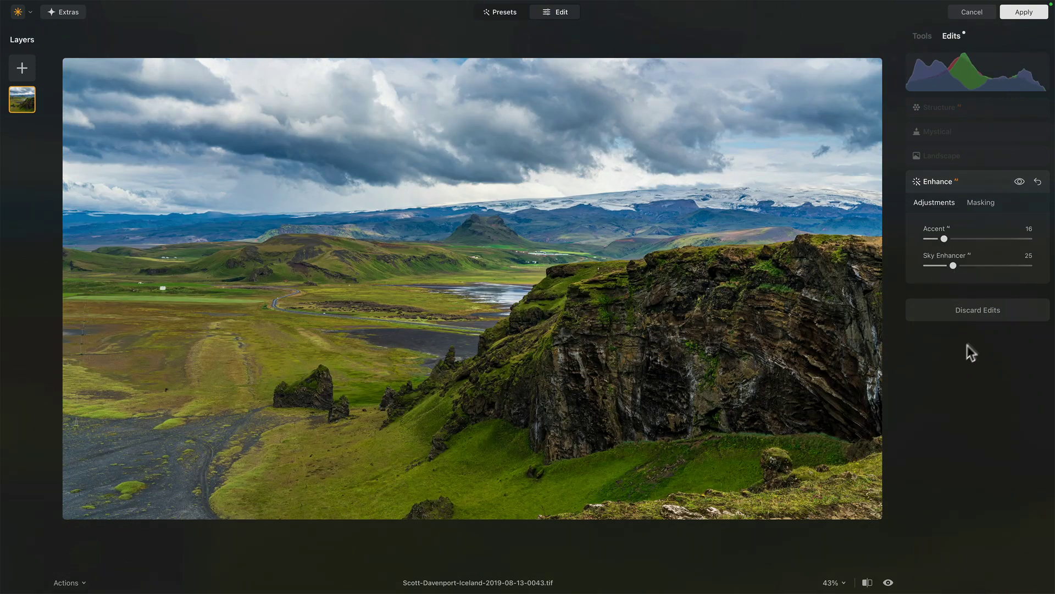
# Look over the Landscape edit's settings, and try a Mystical Amount of 81.
pyautogui.click(971, 157)
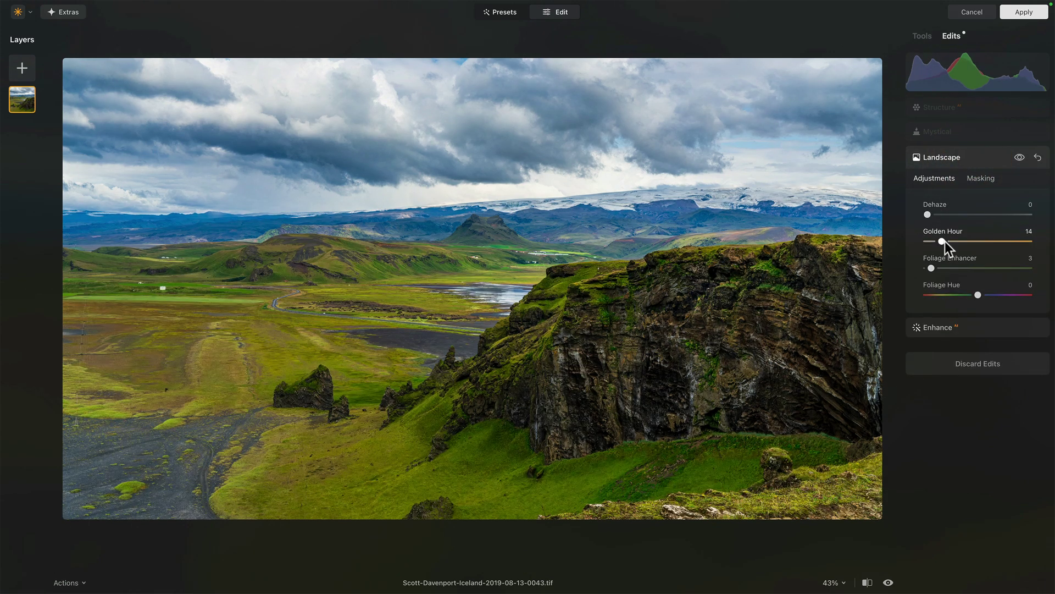
pyautogui.click(958, 133)
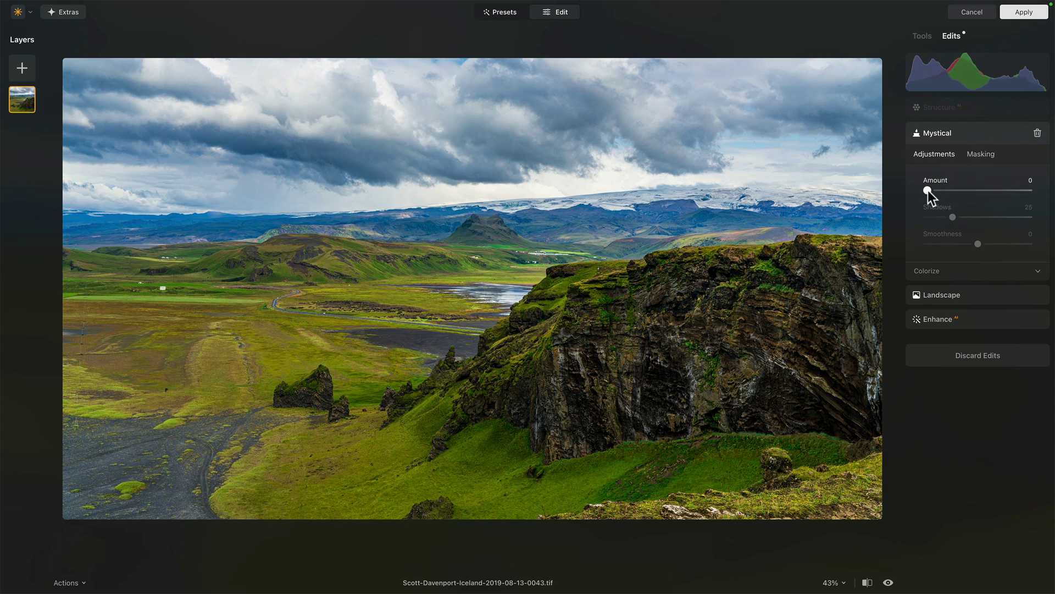
pyautogui.moveTo(928, 190)
pyautogui.mouseDown()
pyautogui.moveTo(959, 190)
pyautogui.moveTo(919, 192)
pyautogui.mouseUp()
pyautogui.click(919, 191)
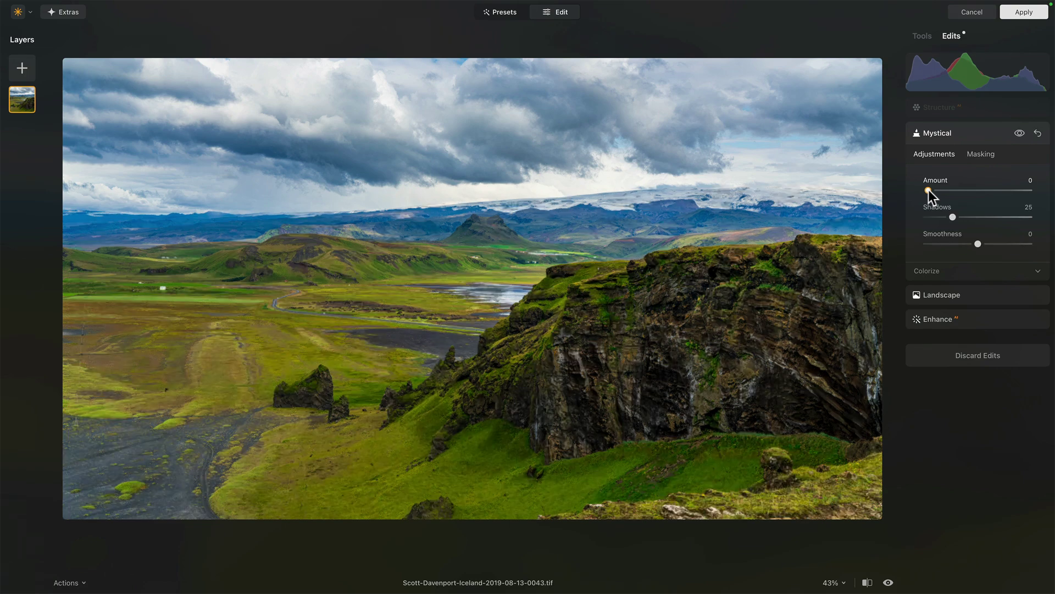
pyautogui.moveTo(935, 189); pyautogui.dragTo(1010, 187)
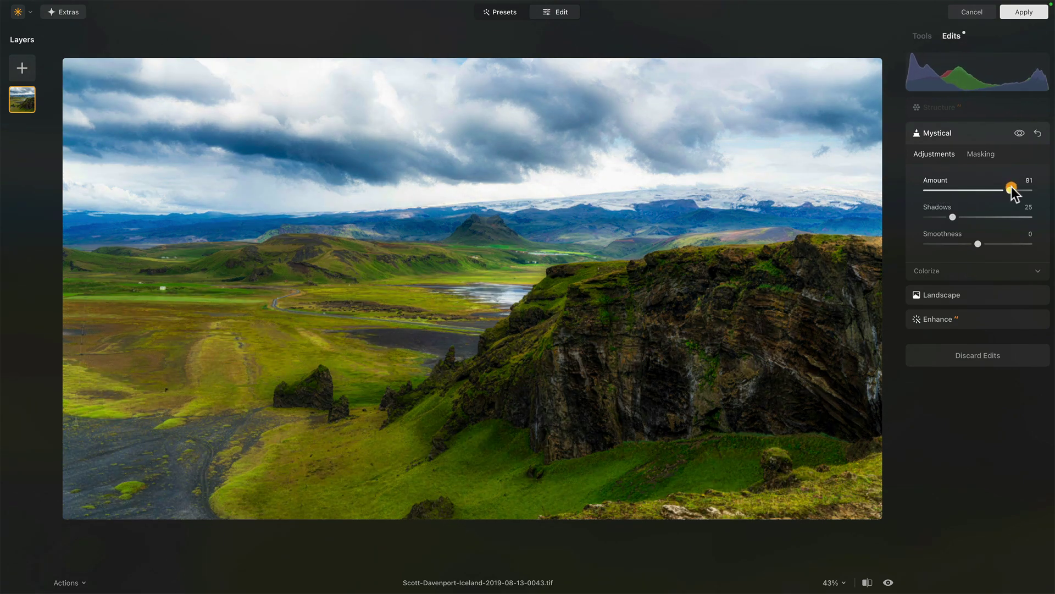
# Compare the photo with and without the Mystical effect, leaving the effect turned on.
pyautogui.click(1019, 133)
pyautogui.click(1019, 133)
pyautogui.click(1020, 133)
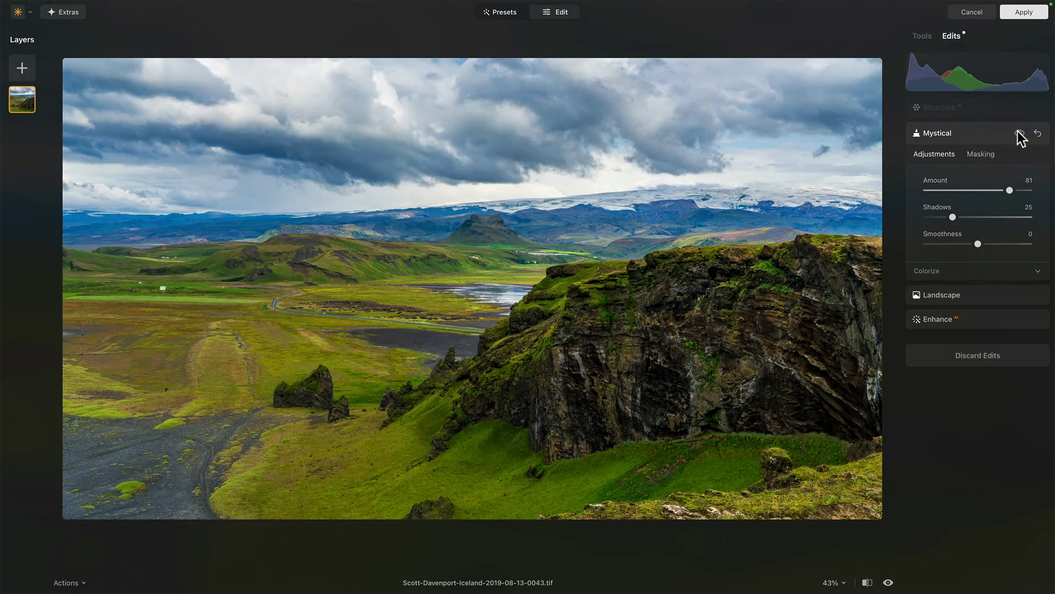
pyautogui.click(1019, 133)
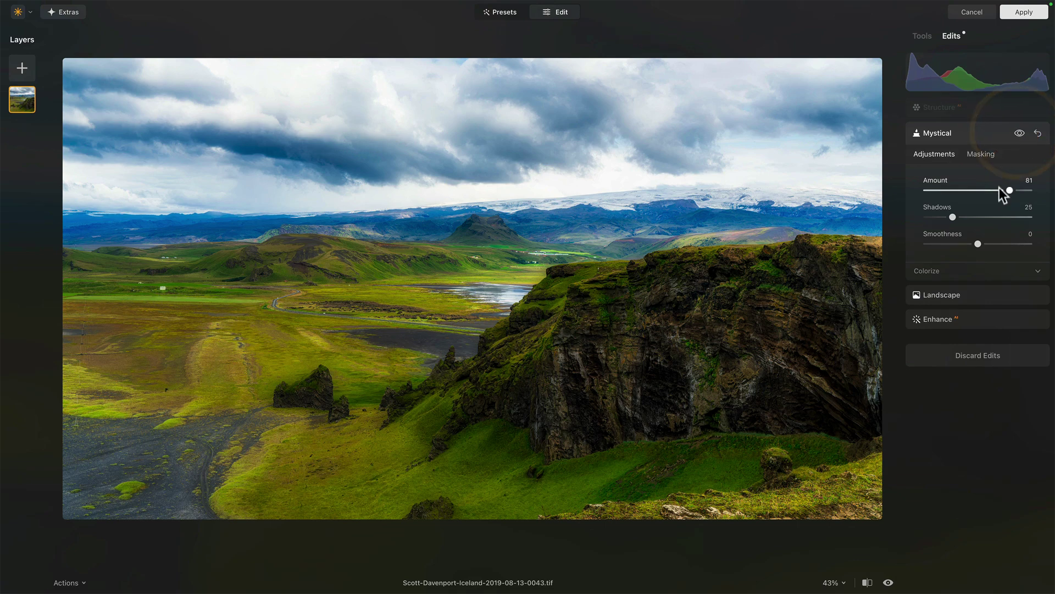
# Set the Mystical effect's Amount to 10.
pyautogui.moveTo(1008, 189); pyautogui.dragTo(933, 191)
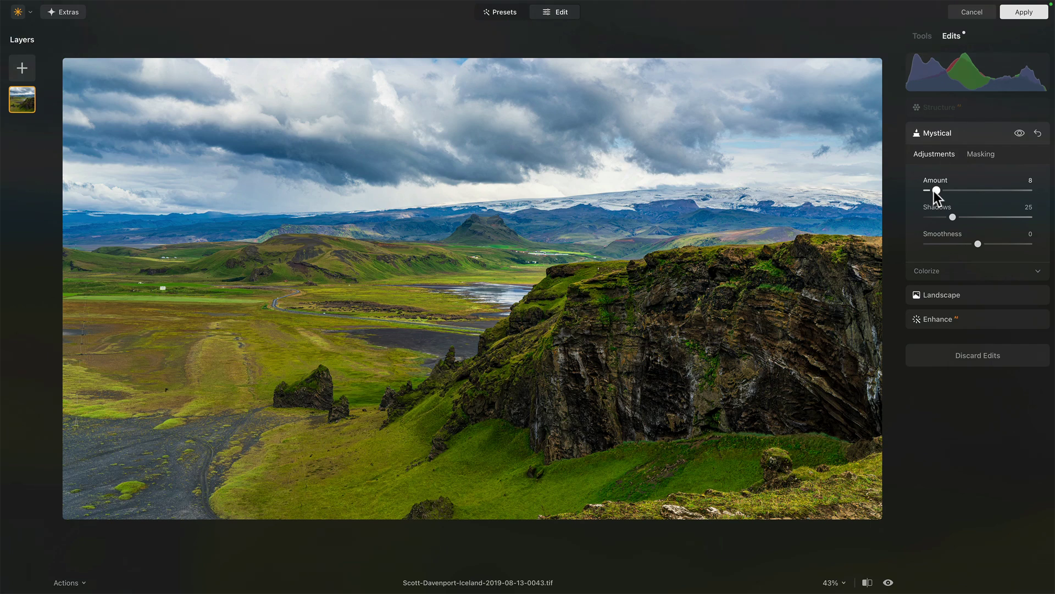
pyautogui.click(935, 191)
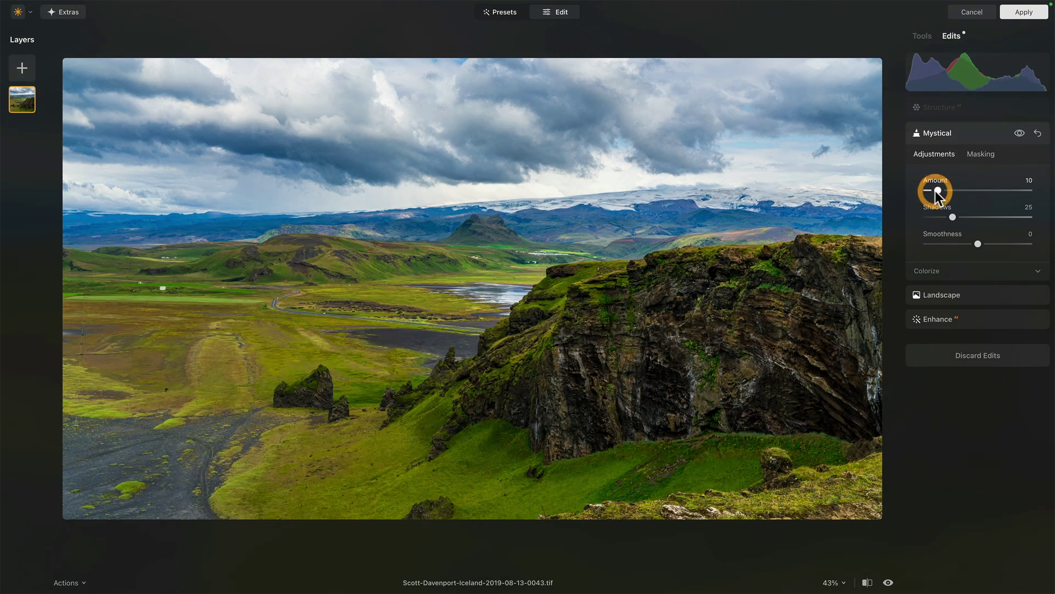
# Add the large rocky cliff to the Mystical effect's mask using Object Select.
pyautogui.click(975, 154)
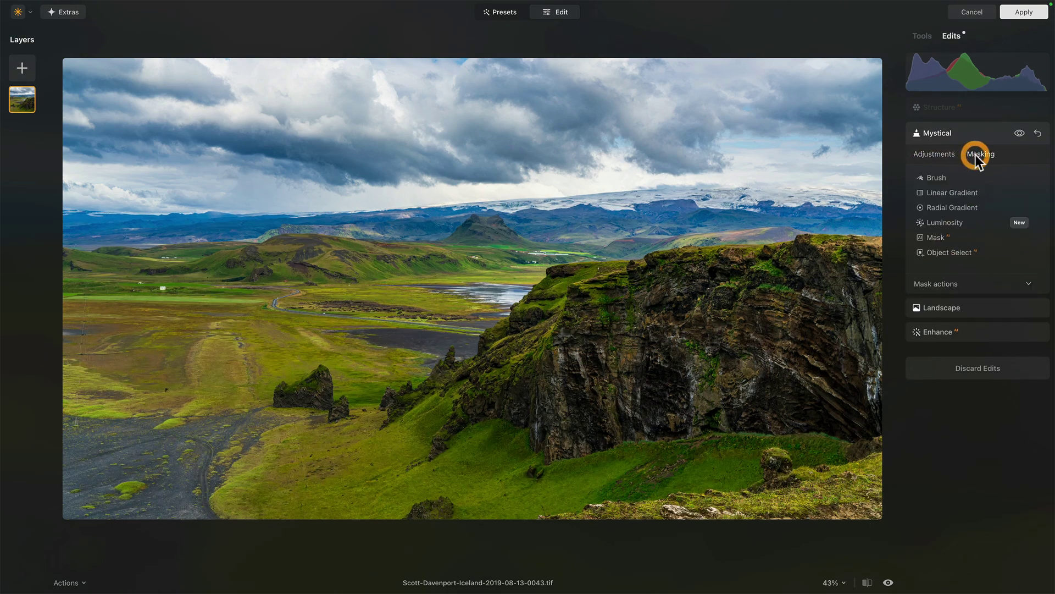
pyautogui.click(952, 253)
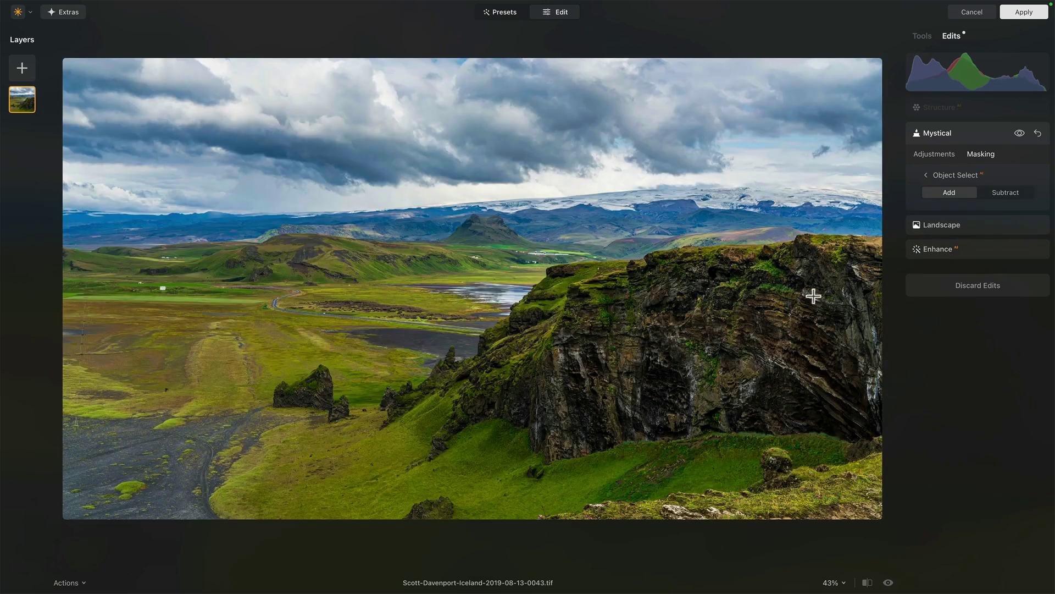
pyautogui.click(768, 311)
pyautogui.click(767, 311)
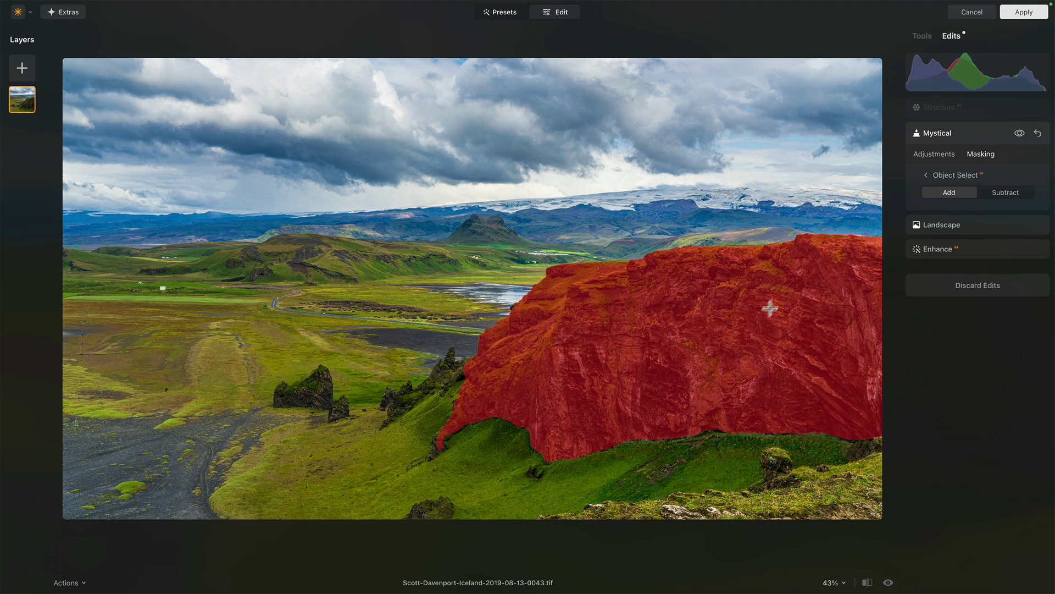
# Leave the Object Select masking and set the Mystical effect's Amount to 17.
pyautogui.click(998, 192)
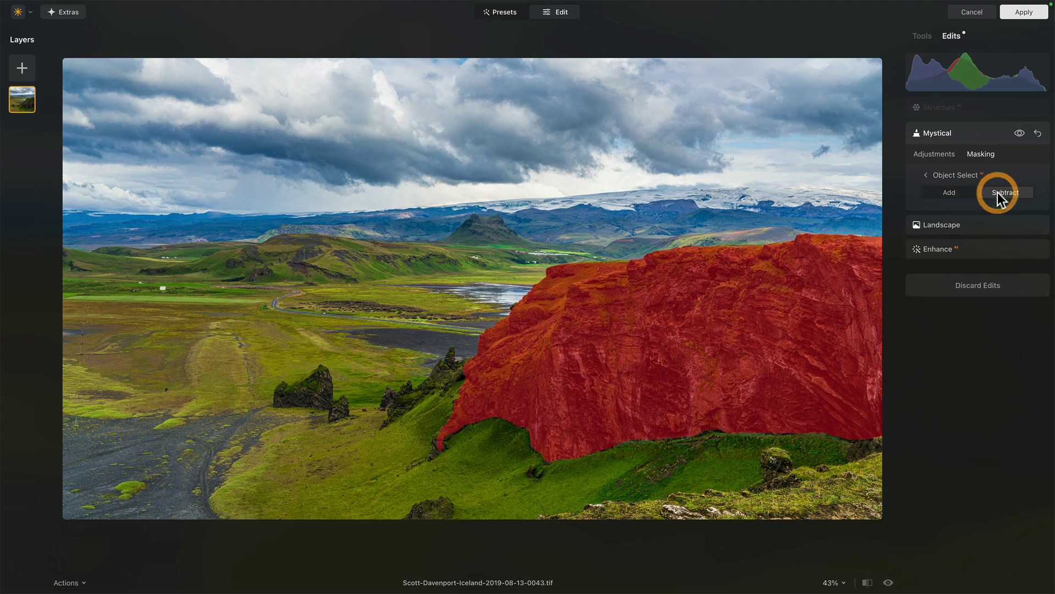
pyautogui.click(925, 177)
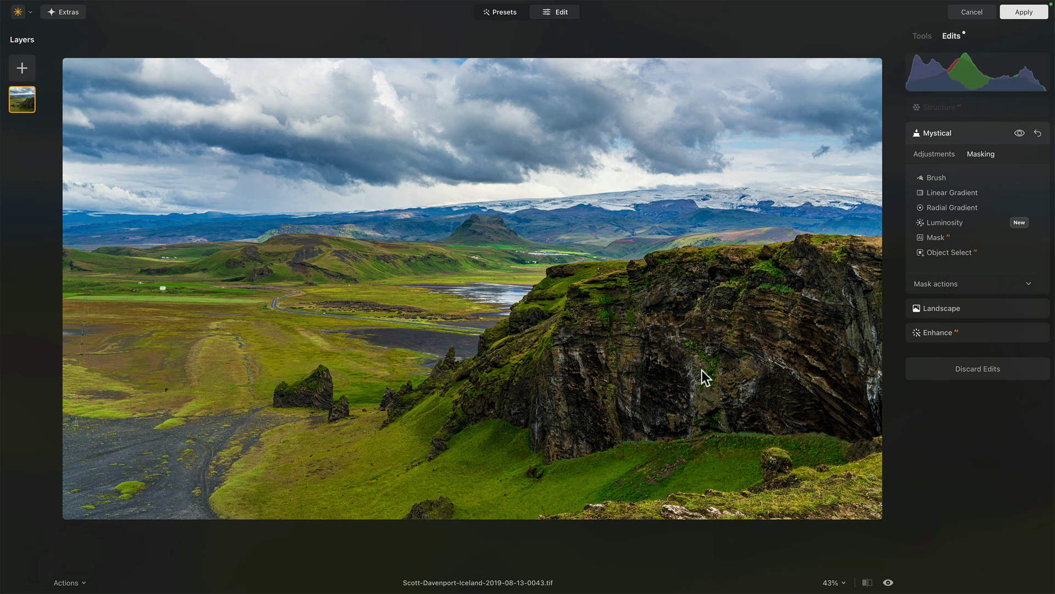
pyautogui.click(946, 152)
pyautogui.moveTo(939, 188)
pyautogui.mouseDown()
pyautogui.moveTo(997, 189)
pyautogui.moveTo(883, 197)
pyautogui.moveTo(945, 191)
pyautogui.mouseUp()
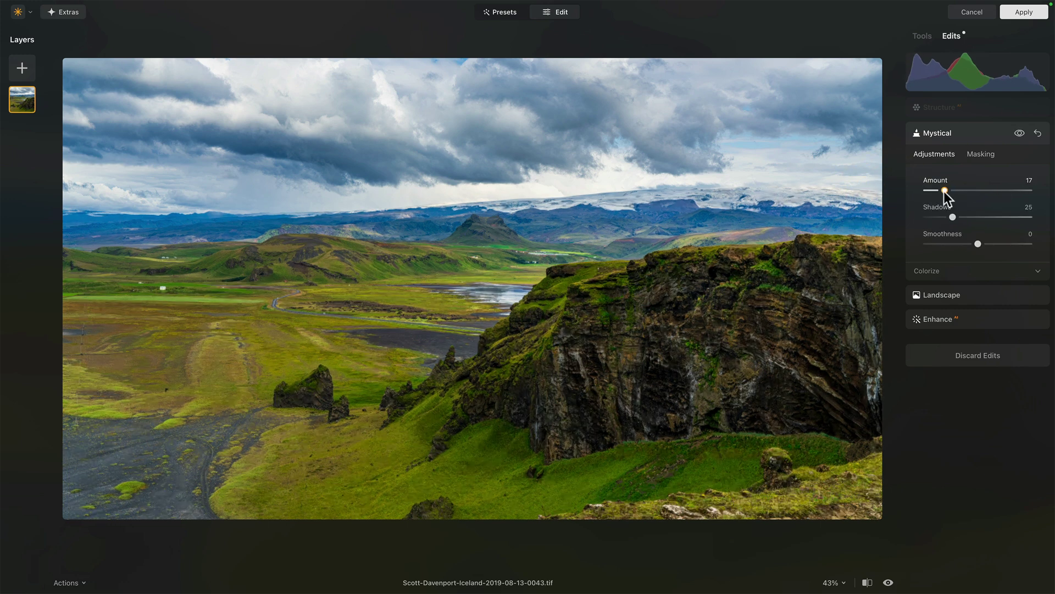
# Invert the Mystical effect's mask and set the effect's Amount to 0.
pyautogui.click(981, 153)
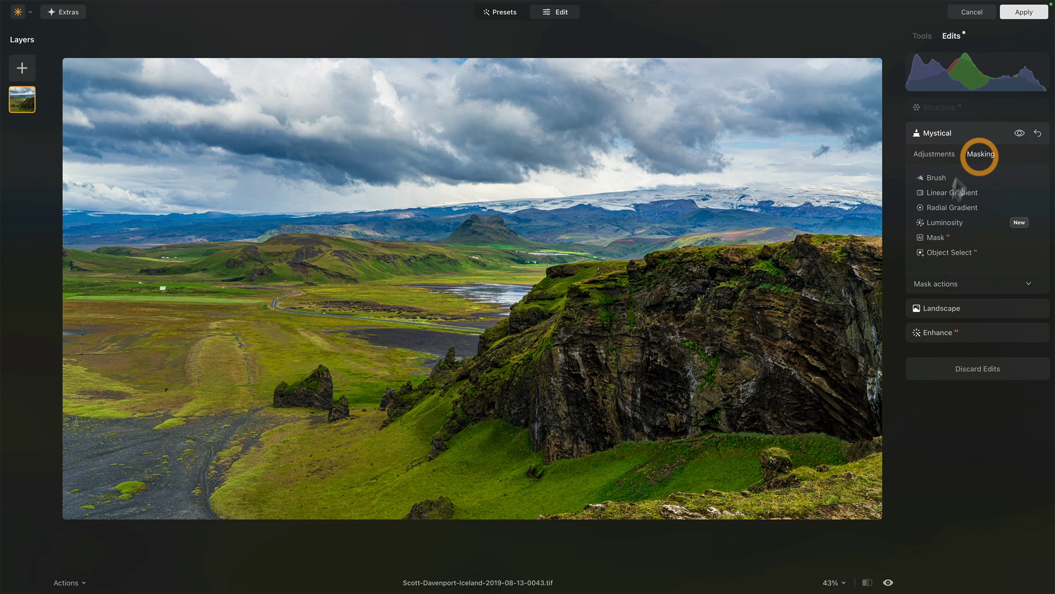
pyautogui.click(954, 283)
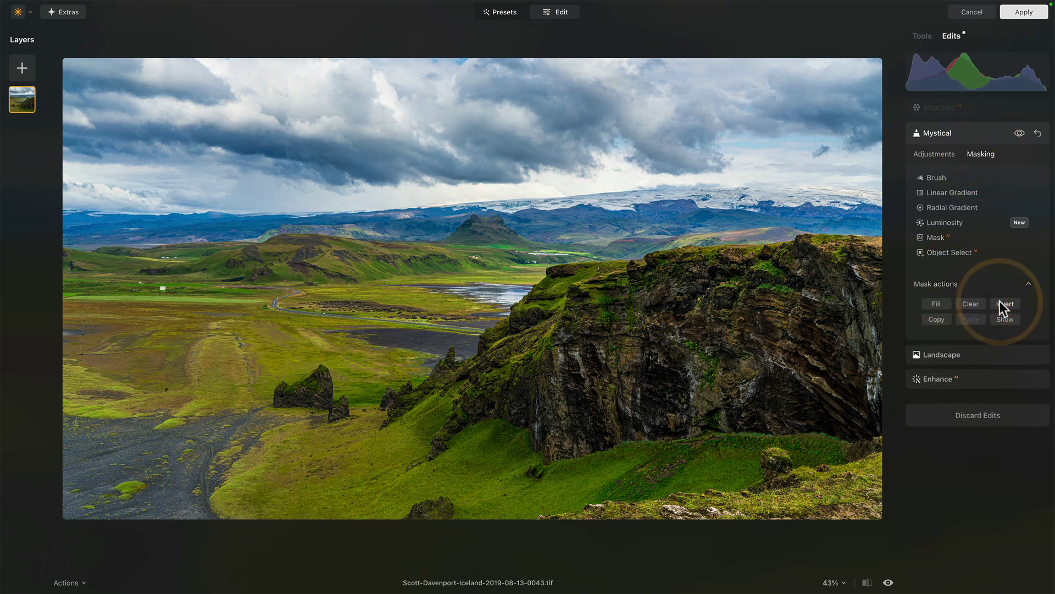
pyautogui.click(935, 154)
pyautogui.moveTo(942, 190); pyautogui.dragTo(918, 191)
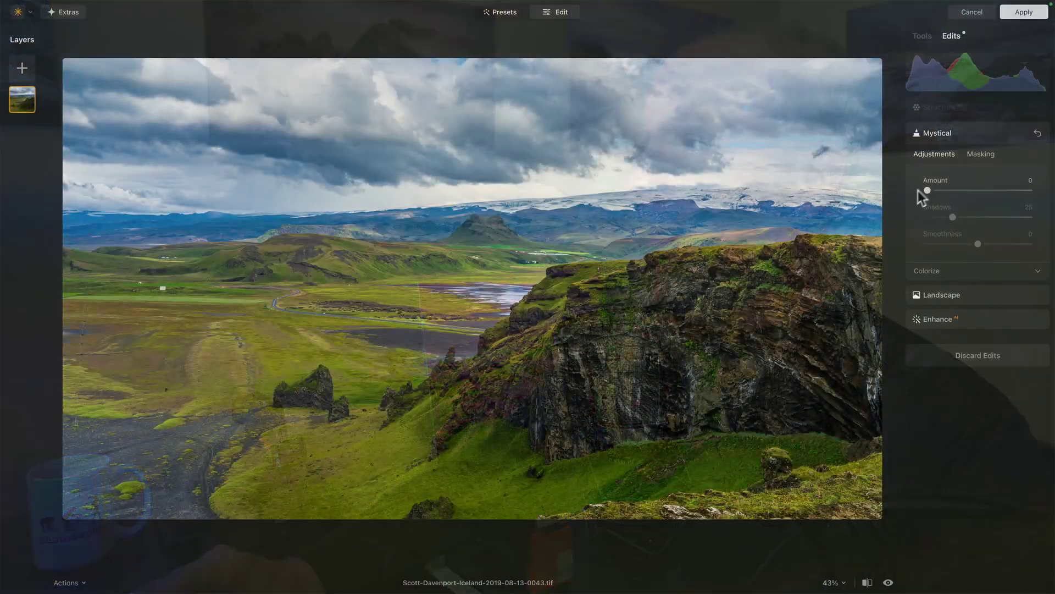
# Open the Structure edit and compare the photo with and without it, leaving the edit turned on.
pyautogui.click(963, 112)
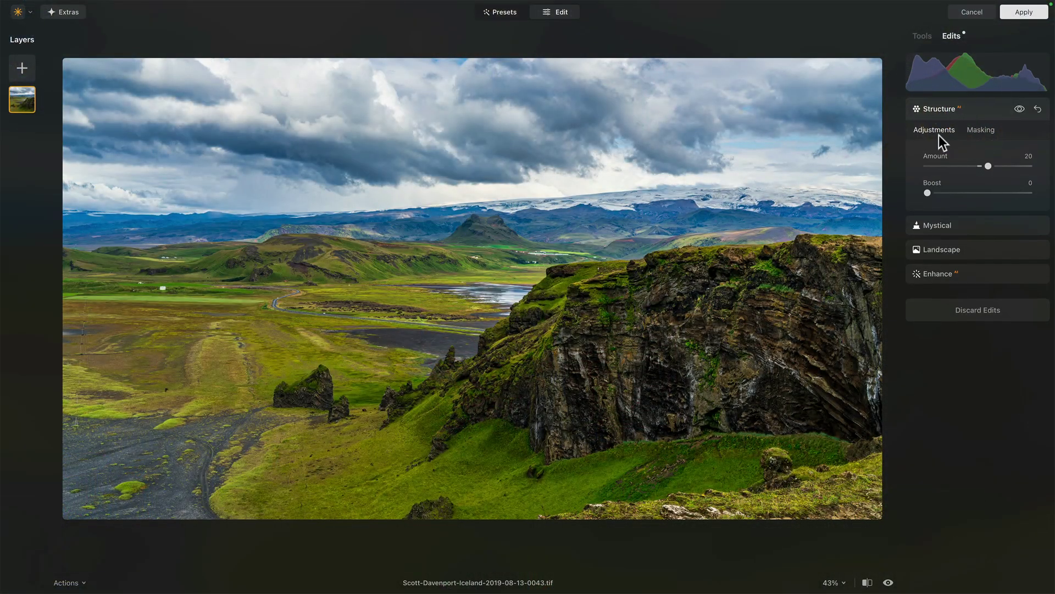
pyautogui.click(1020, 109)
pyautogui.click(1020, 109)
pyautogui.click(1019, 110)
# Compare the original and edited landscape in the before/after split view, moving the divider to about a third of the photo's width.
pyautogui.click(867, 582)
pyautogui.moveTo(473, 298); pyautogui.dragTo(332, 300)
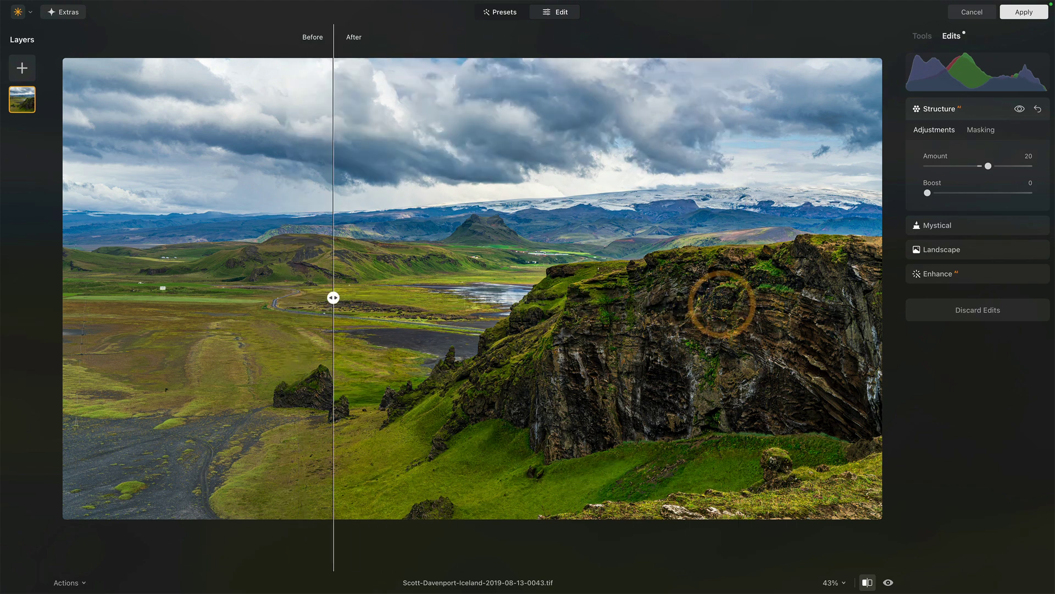